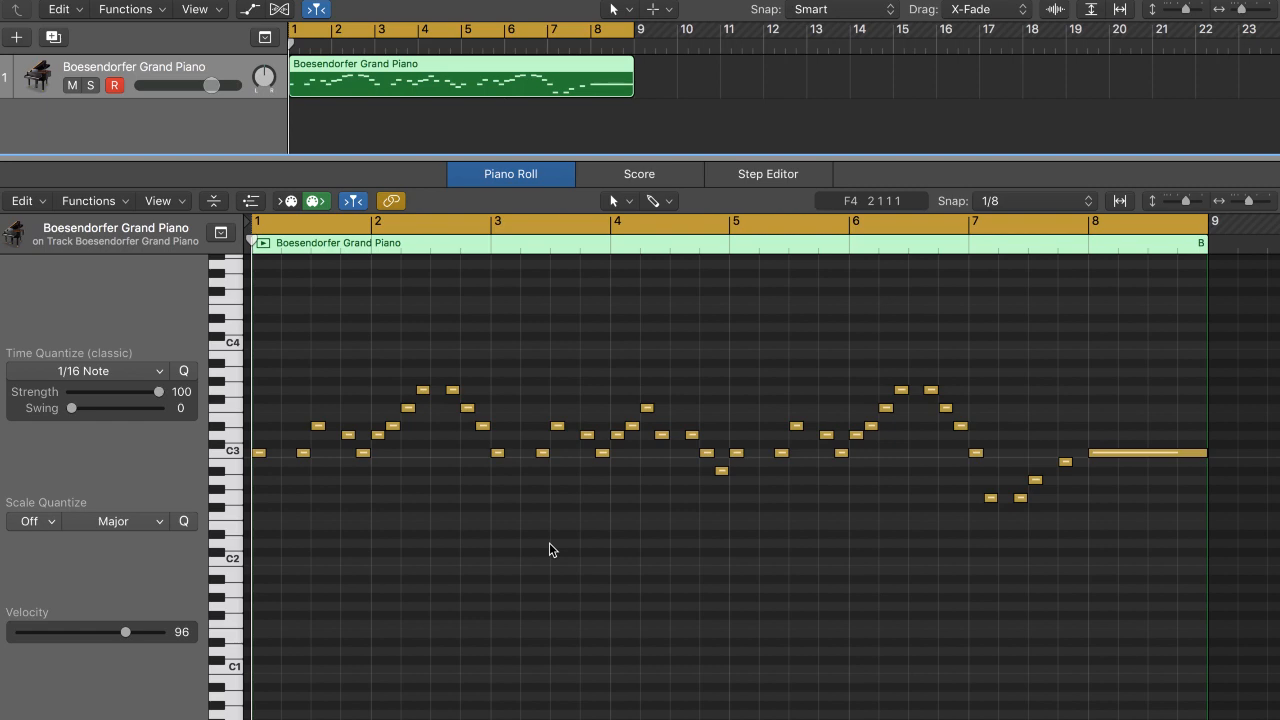
- Play back the piano melody, deselect the bass notes, and audition the melody together with the bass line
{"action": "key", "text": "space"}
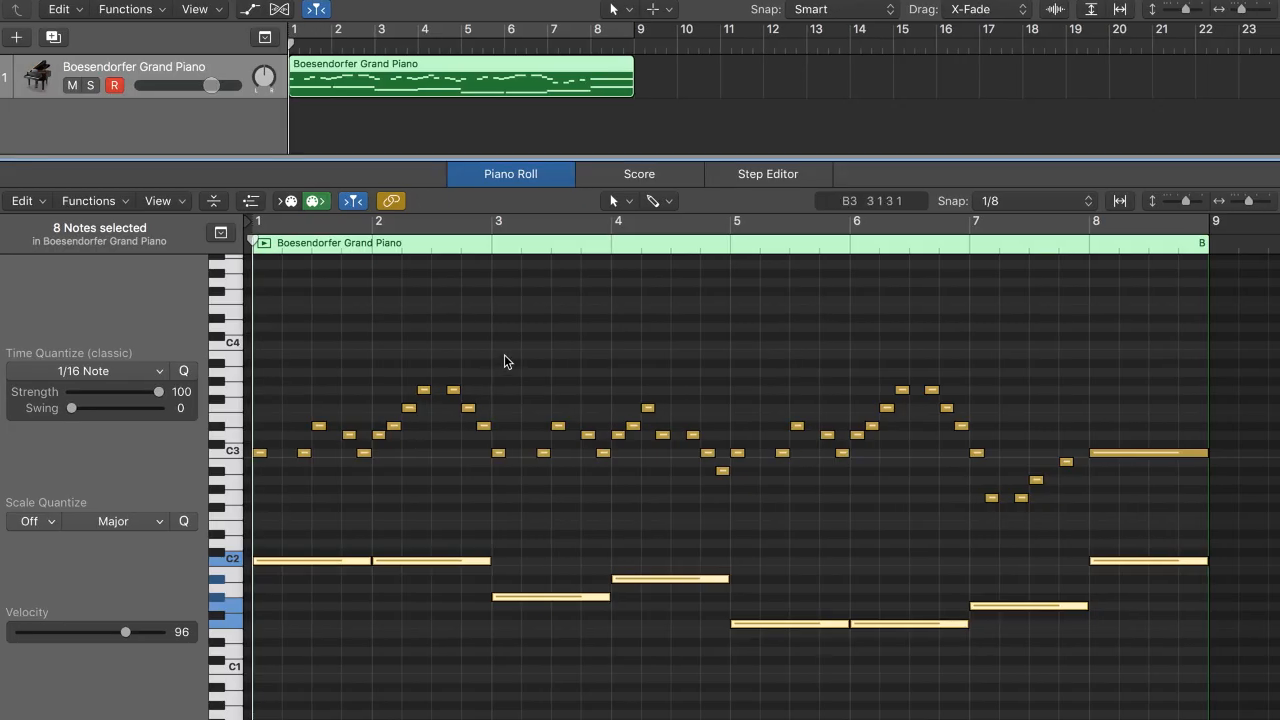
{"action": "left_click", "coordinate": [505, 361]}
{"action": "key", "text": "space"}
{"action": "key", "text": "space"}
{"action": "key", "text": "space"}
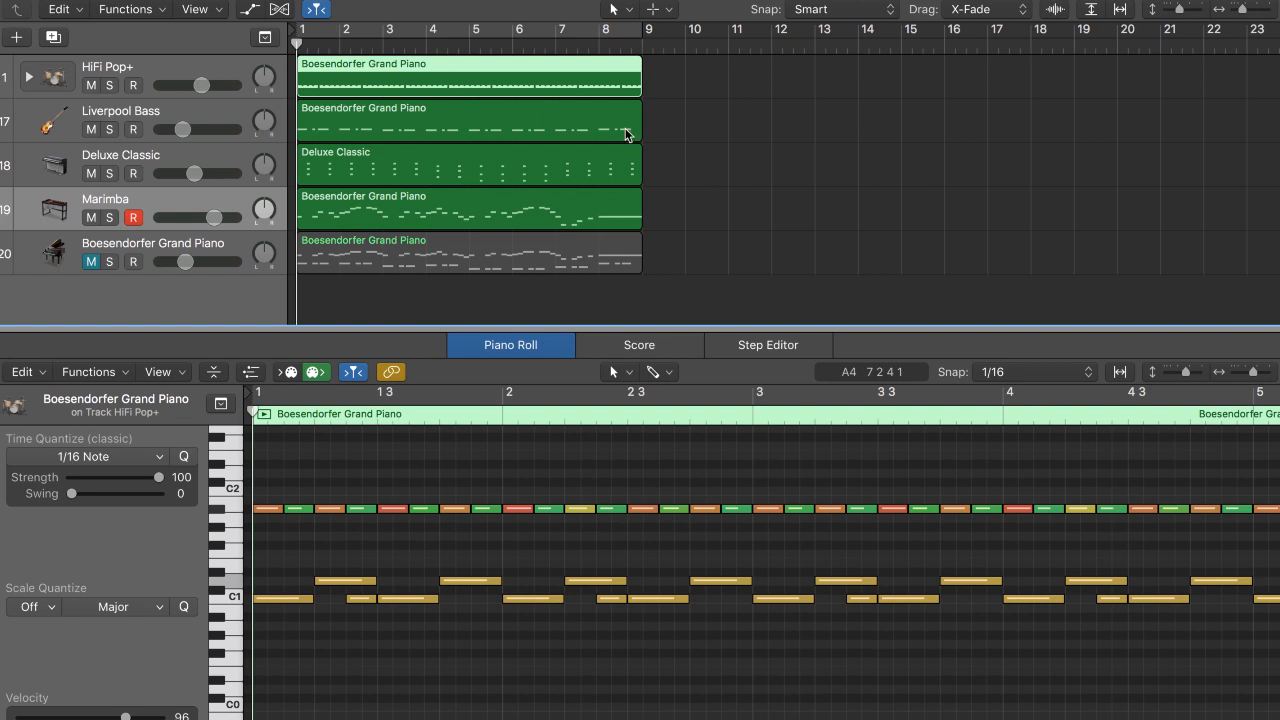
- Play the five-track arrangement while viewing the notes of the Liverpool Bass, Deluxe Classic and Marimba regions
{"action": "key", "text": "space"}
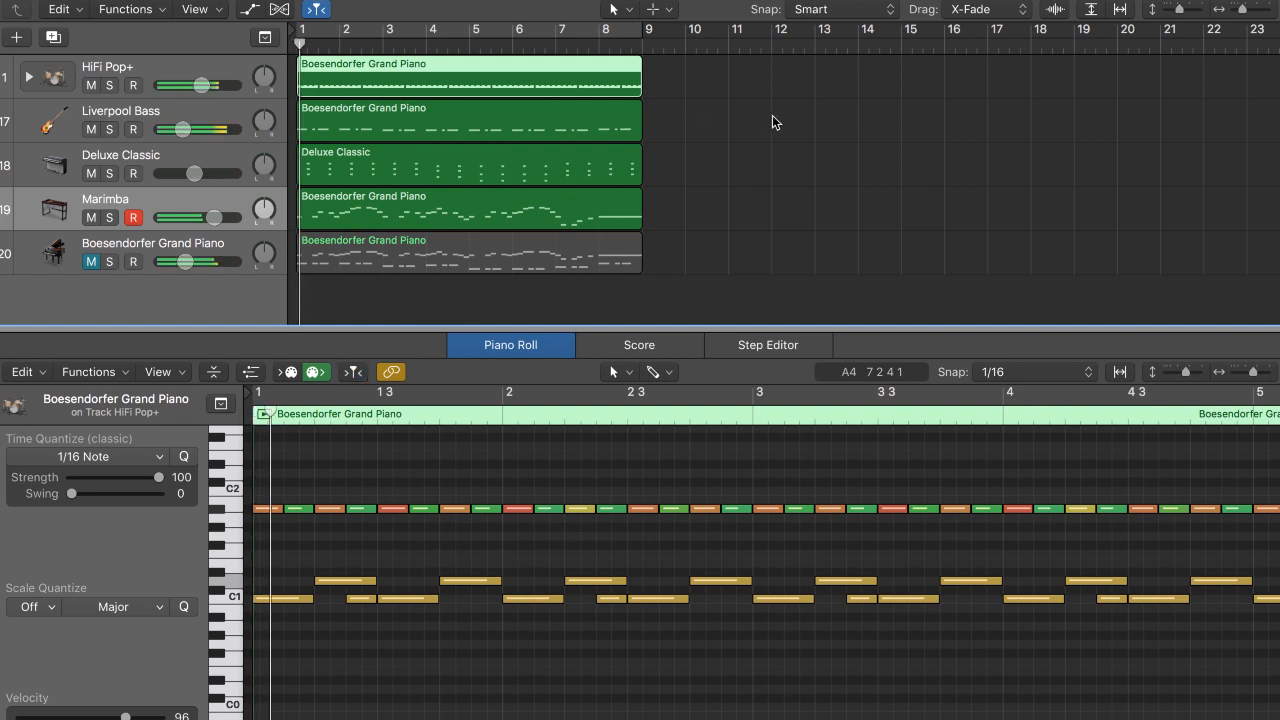
{"action": "left_click", "coordinate": [562, 116]}
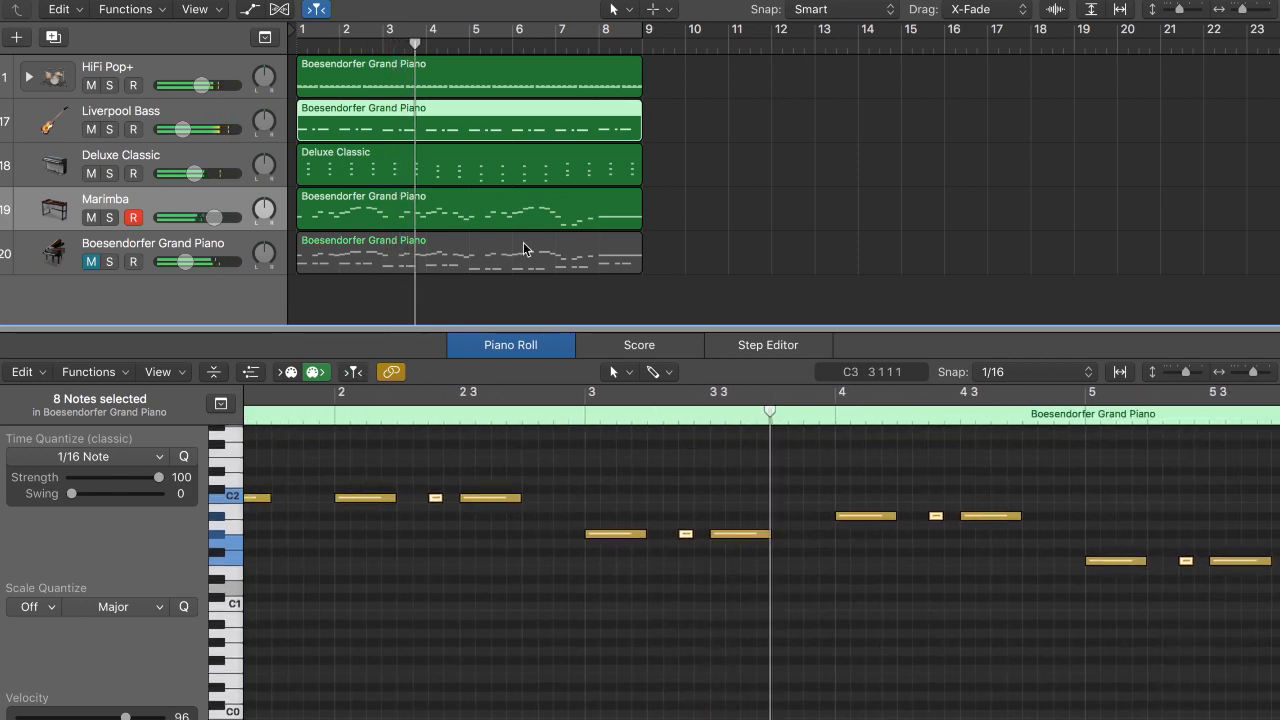
{"action": "left_click", "coordinate": [477, 170]}
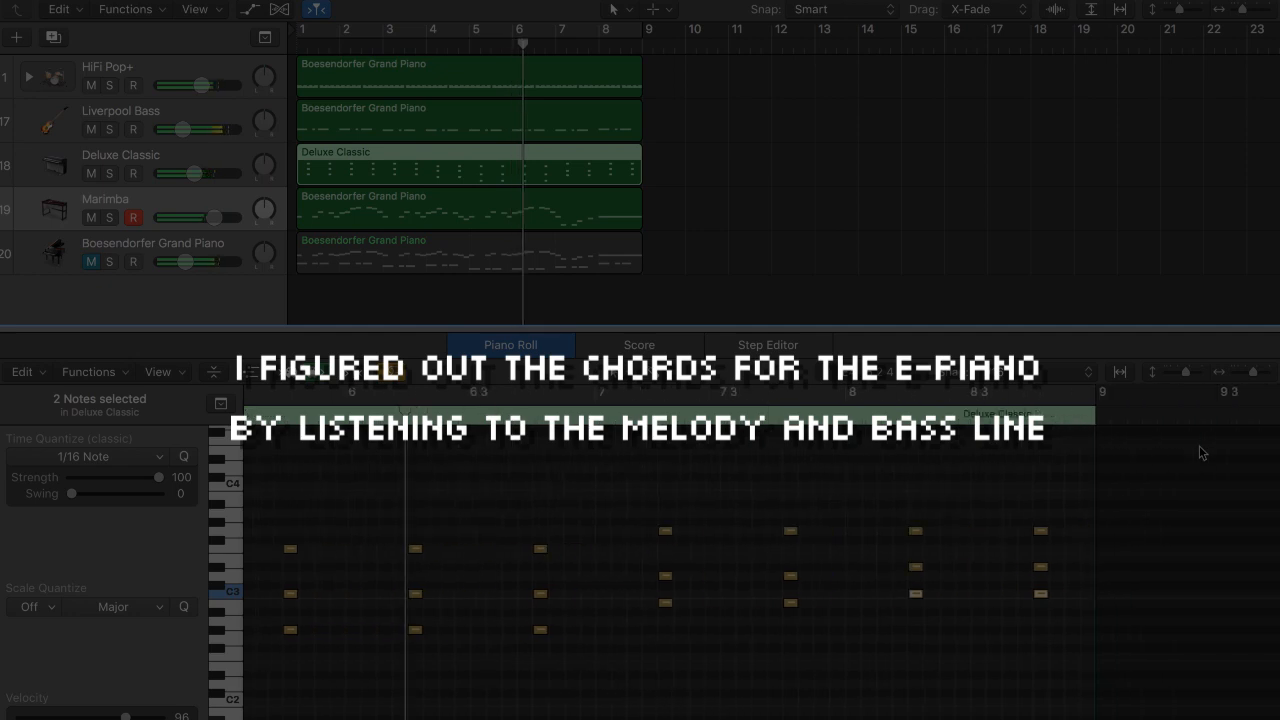
{"action": "left_click", "coordinate": [557, 208]}
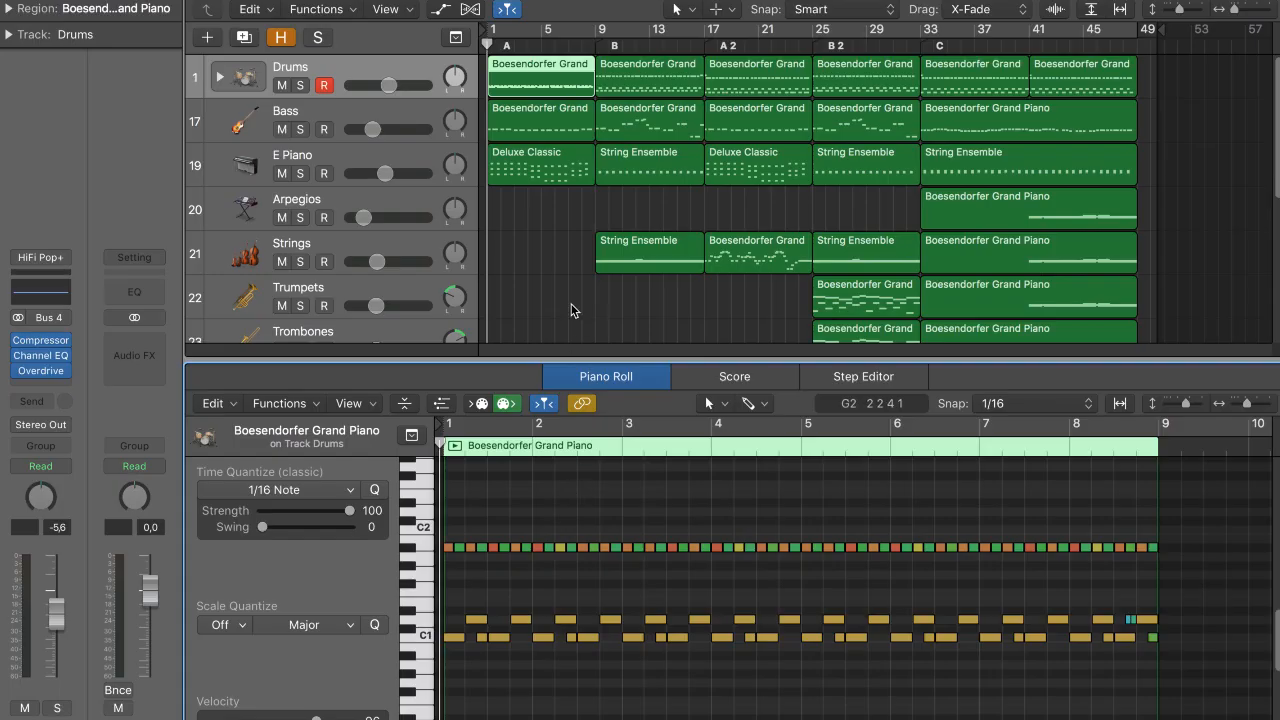
- Show the notes of the Marimba region in section A, deselect them, and start playback of the full arrangement
{"action": "scroll", "coordinate": [571, 310], "scroll_direction": "down", "scroll_amount": 3}
{"action": "left_click", "coordinate": [571, 310]}
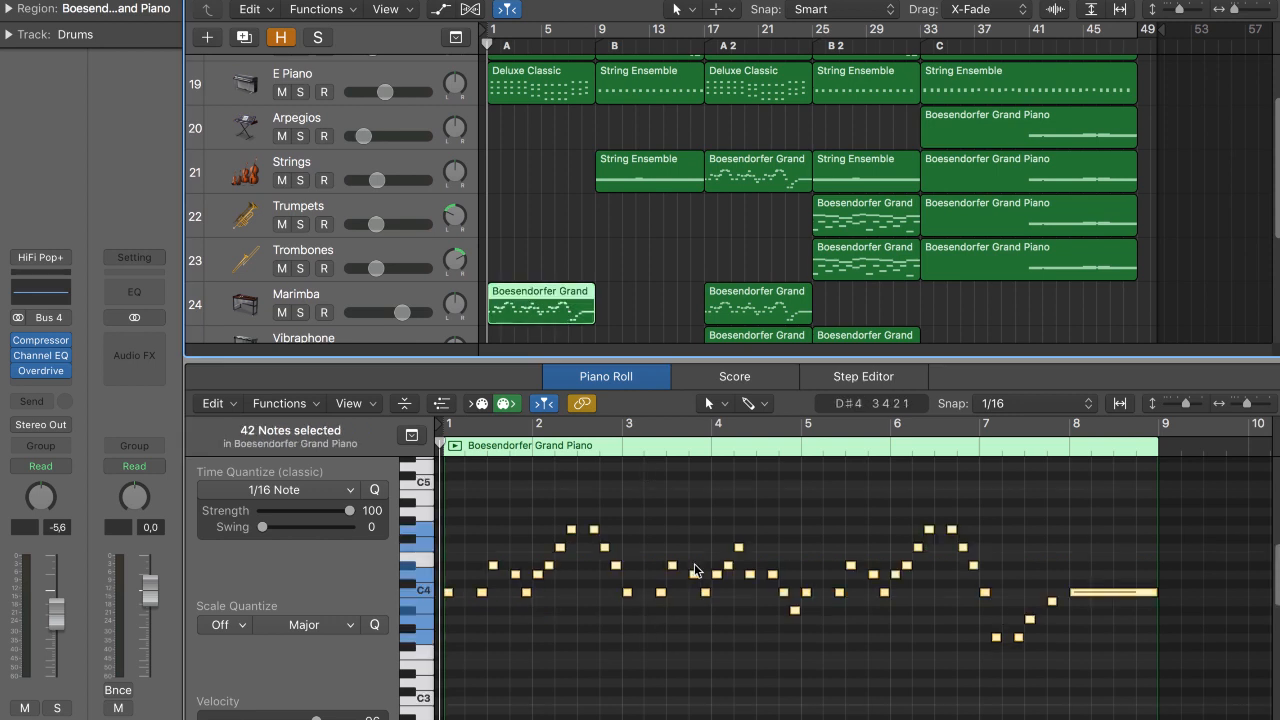
{"action": "left_click", "coordinate": [710, 527]}
{"action": "key", "text": "space"}
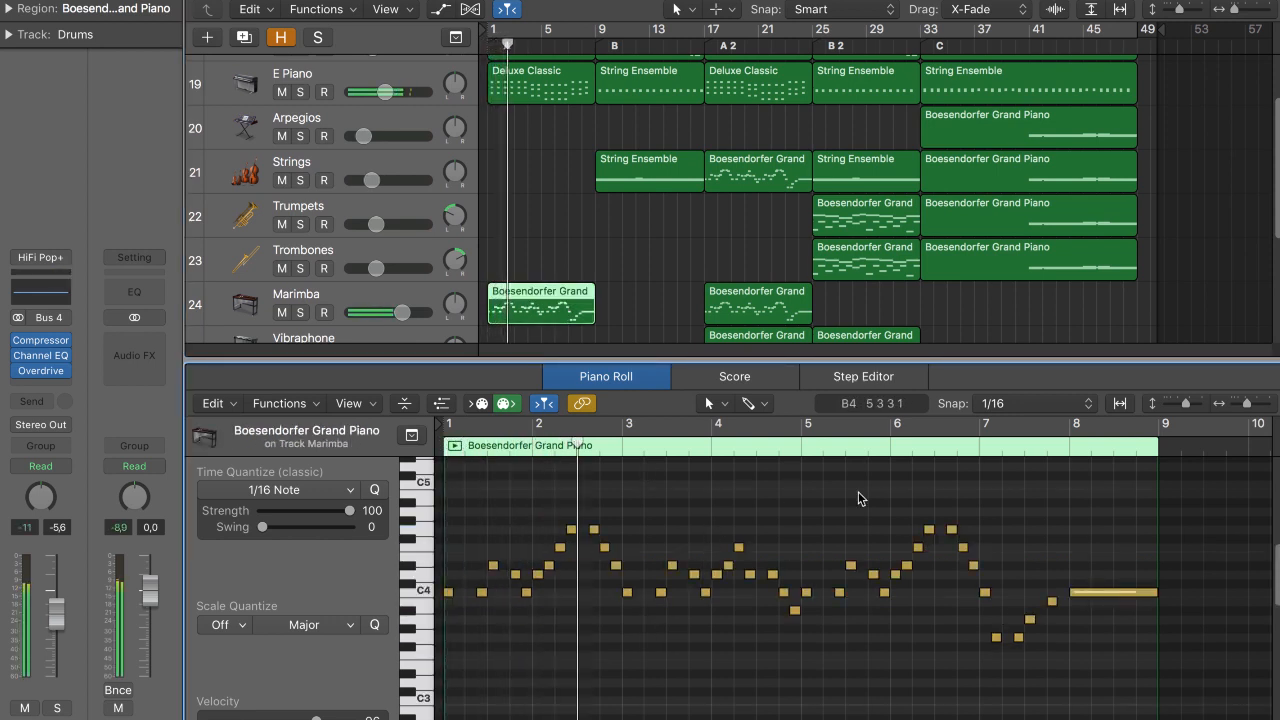
- Enlarge the Piano Roll area and hide the inspector
{"action": "scroll", "coordinate": [858, 498], "scroll_direction": "down", "scroll_amount": 1}
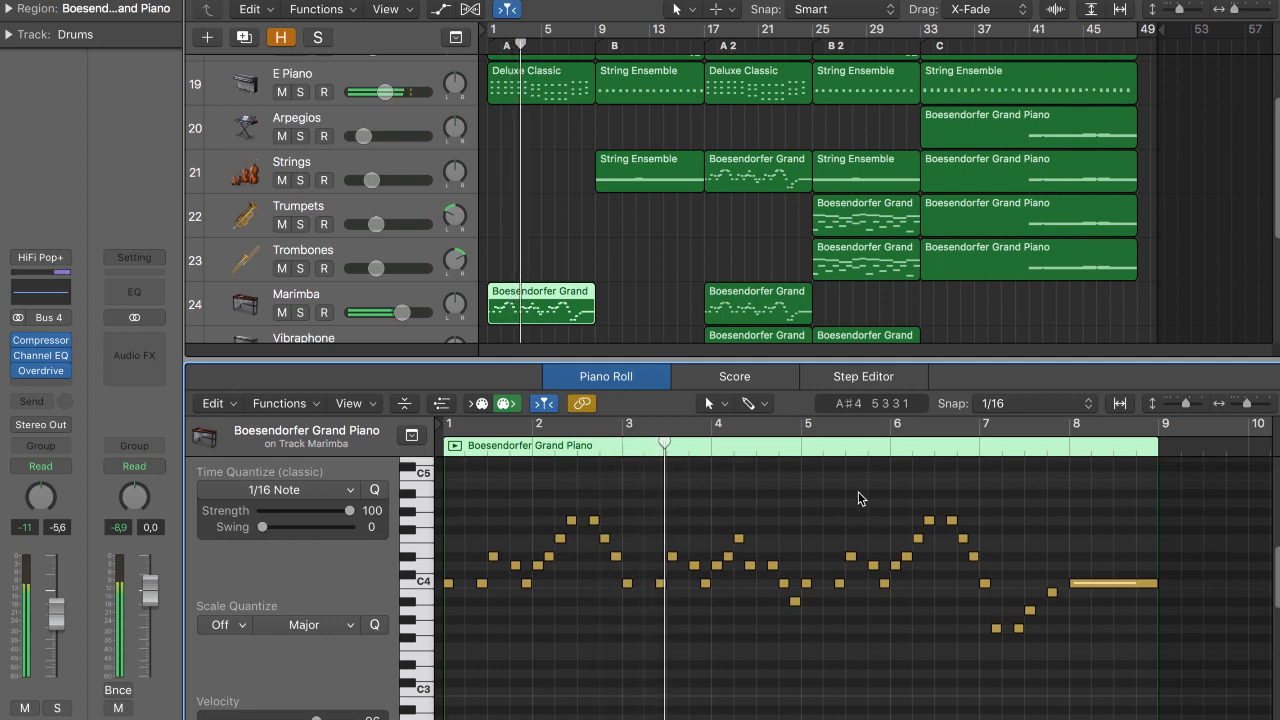
{"action": "left_click_drag", "start_coordinate": [934, 362], "coordinate": [934, 247]}
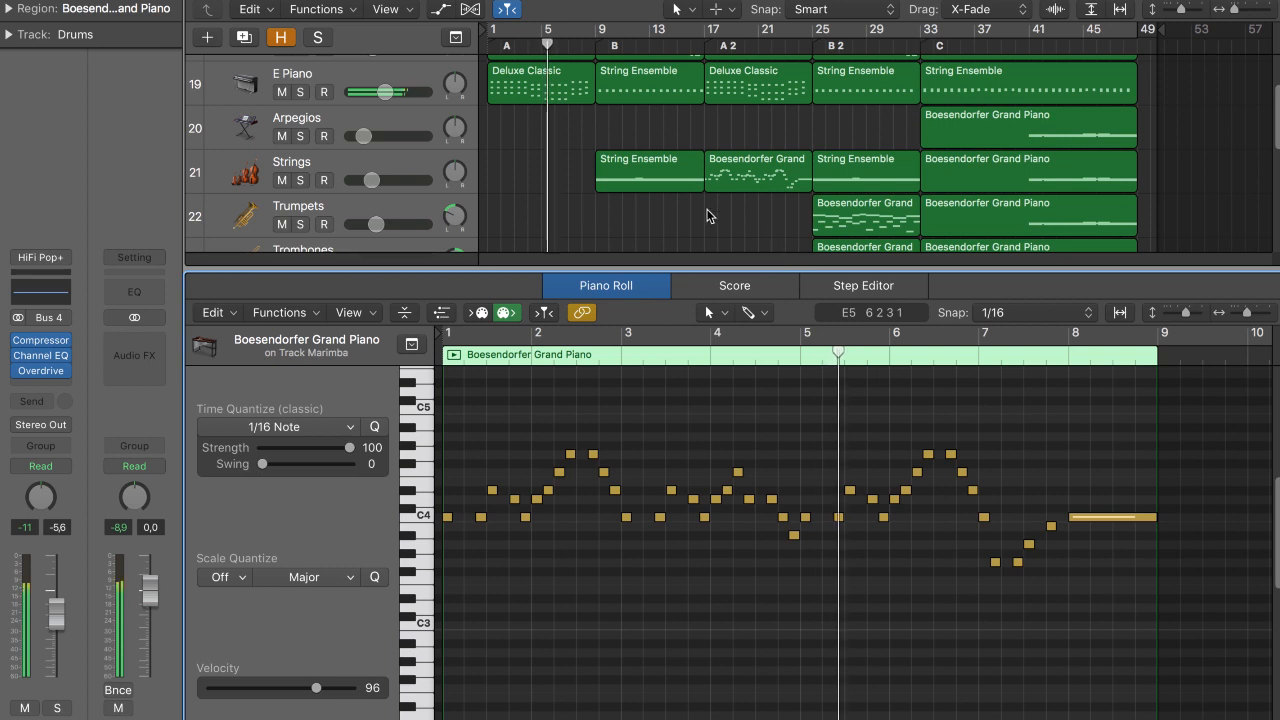
{"action": "key", "text": "i"}
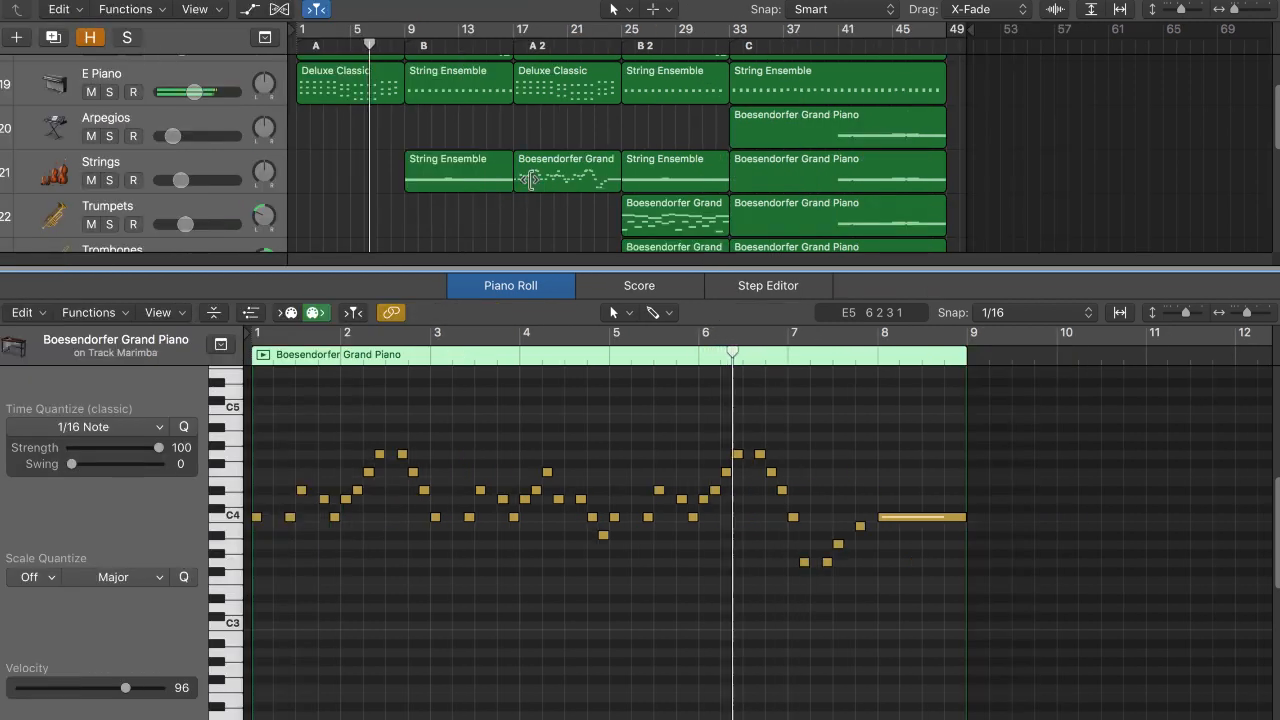
- Examine the notes of the Drums and Bassoon Solo regions in section B during playback
{"action": "scroll", "coordinate": [515, 182], "scroll_direction": "up", "scroll_amount": 1}
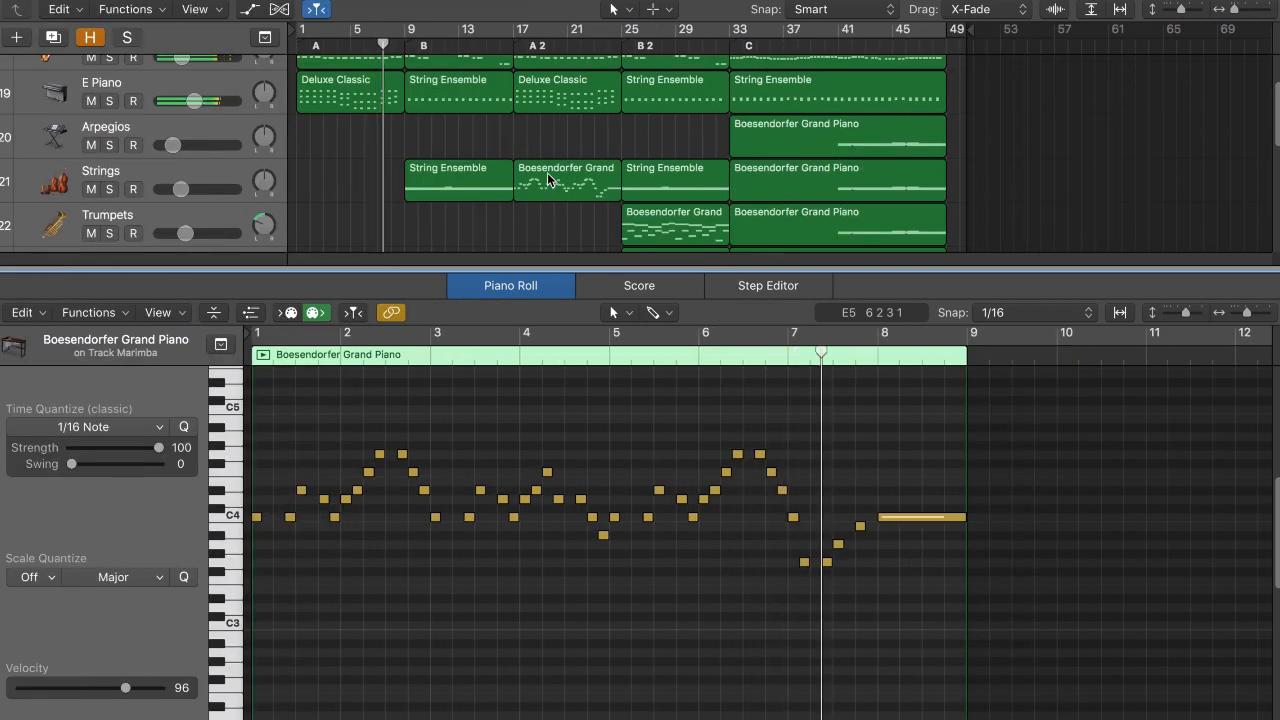
{"action": "scroll", "coordinate": [452, 166], "scroll_direction": "up", "scroll_amount": 3}
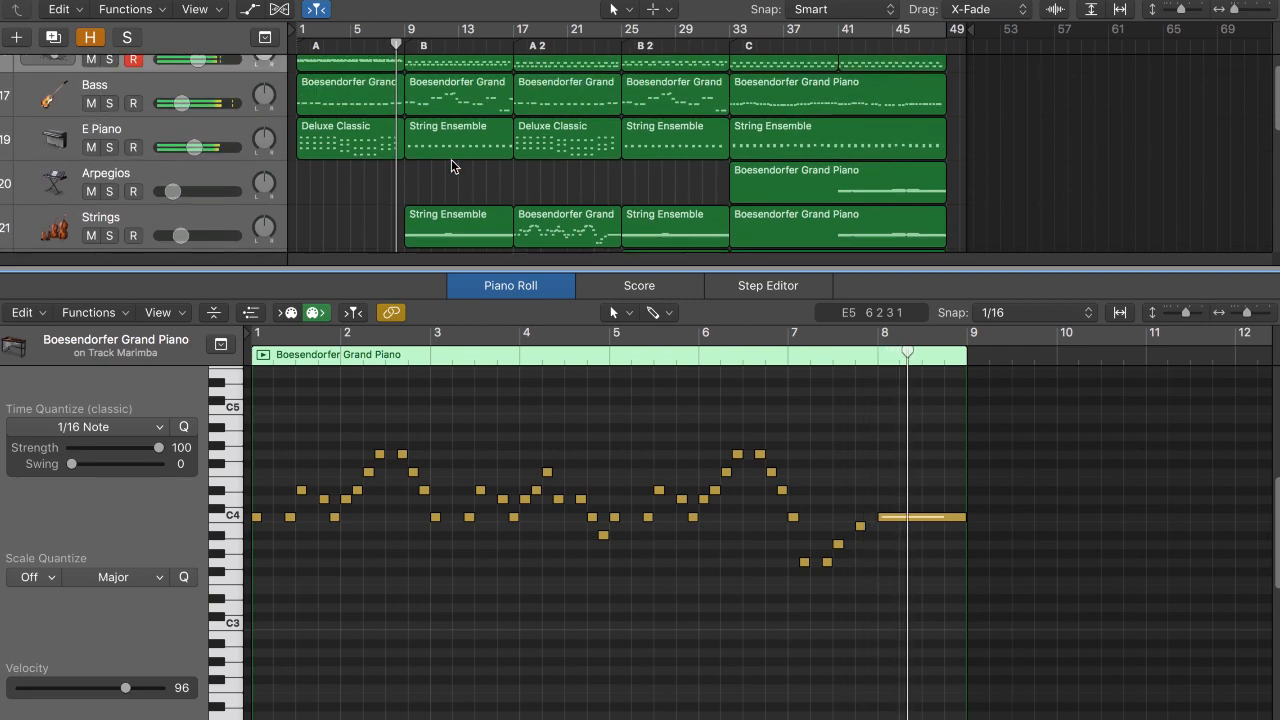
{"action": "left_click", "coordinate": [458, 78]}
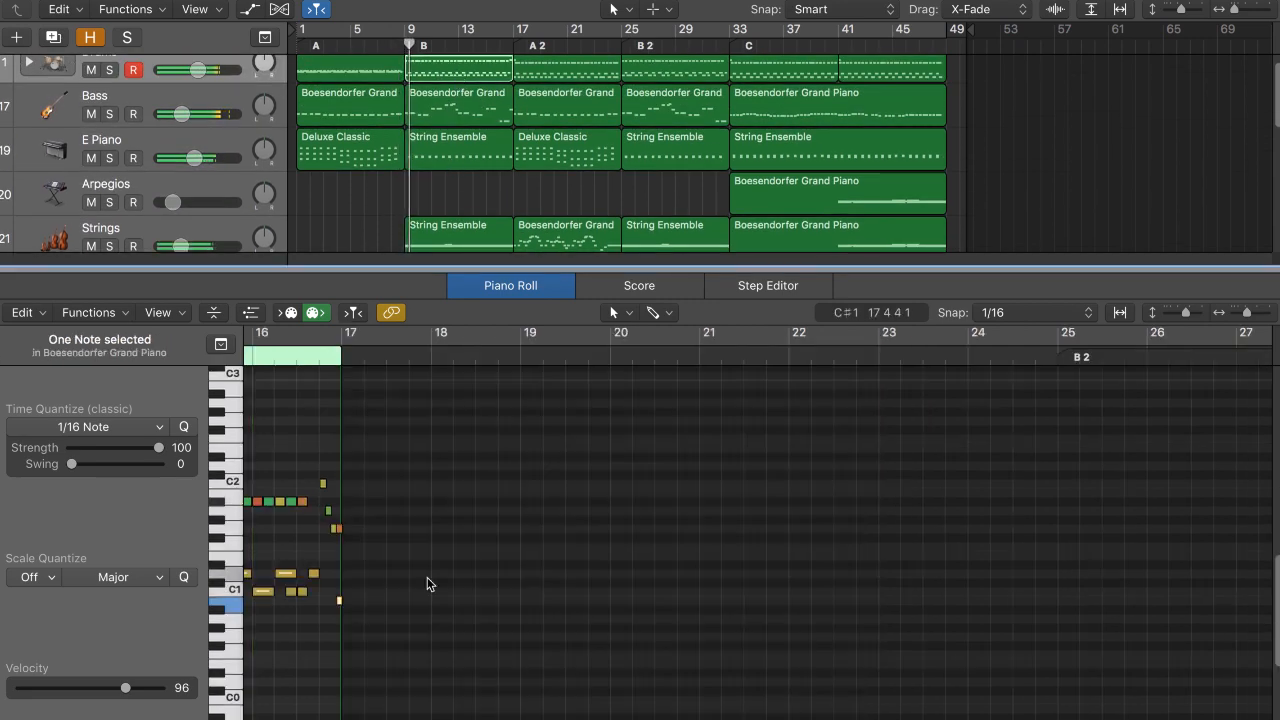
{"action": "scroll", "coordinate": [429, 583], "scroll_direction": "left", "scroll_amount": 10}
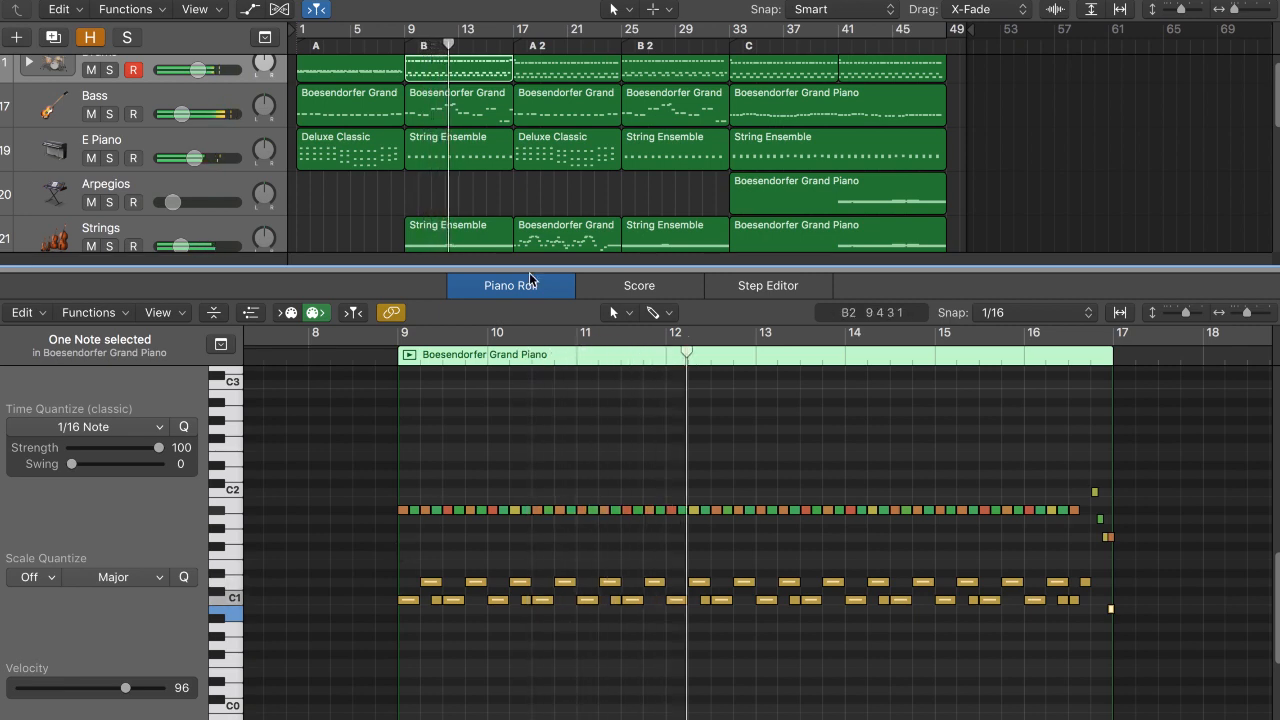
{"action": "scroll", "coordinate": [569, 210], "scroll_direction": "down", "scroll_amount": 5}
{"action": "scroll", "coordinate": [569, 210], "scroll_direction": "down", "scroll_amount": 3}
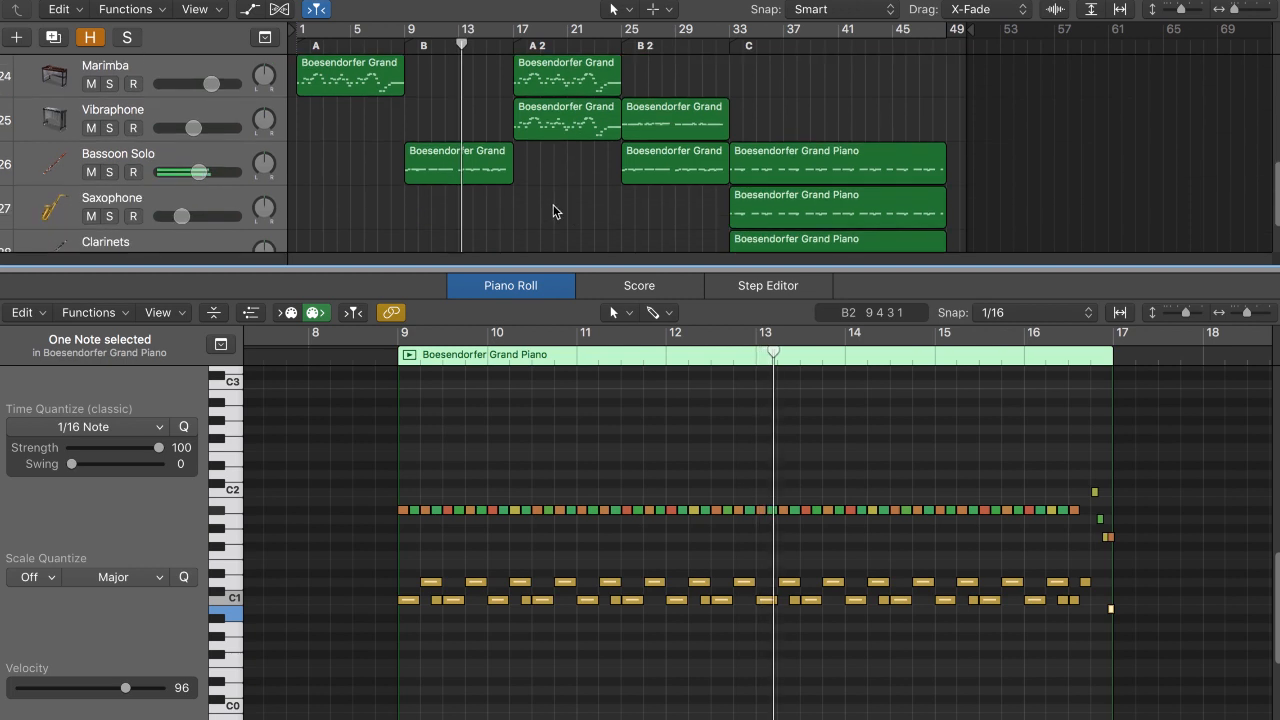
{"action": "left_click", "coordinate": [490, 166]}
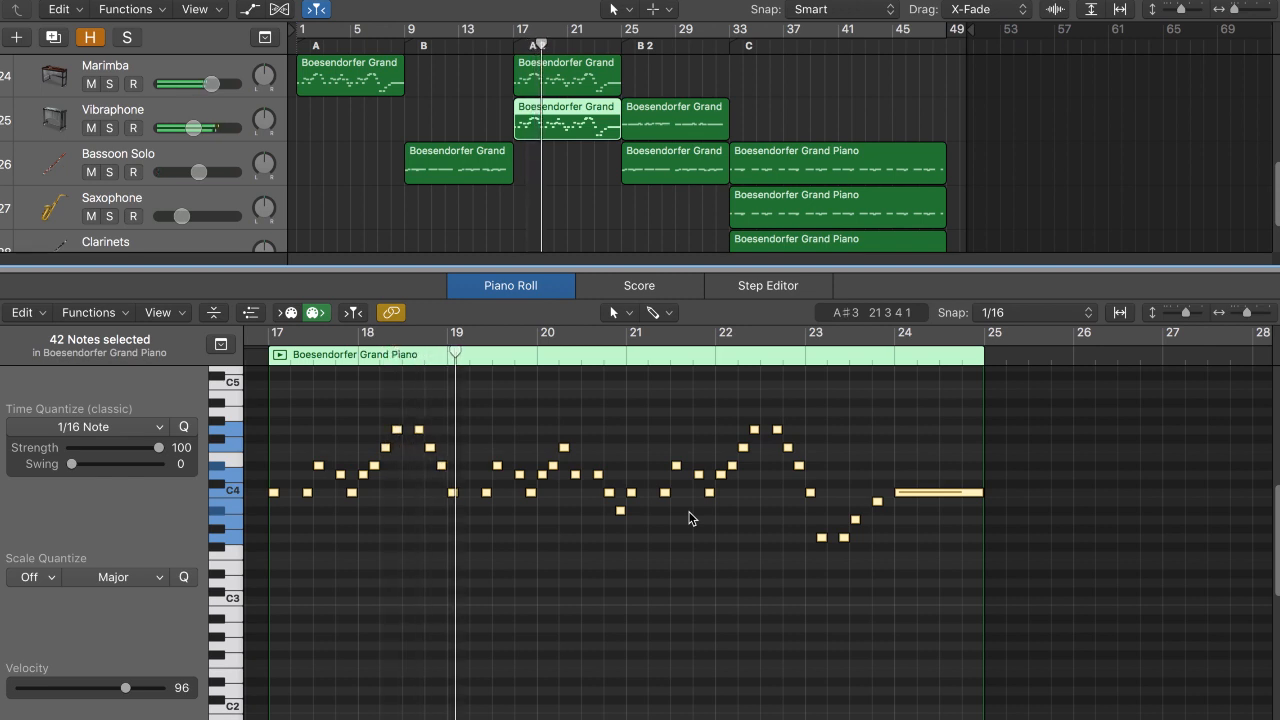
- Examine the Vibraphone notes in section A 2 and the Trombones region in section B 2
{"action": "scroll", "coordinate": [707, 555], "scroll_direction": "up", "scroll_amount": 1}
{"action": "scroll", "coordinate": [707, 555], "scroll_direction": "left", "scroll_amount": 2}
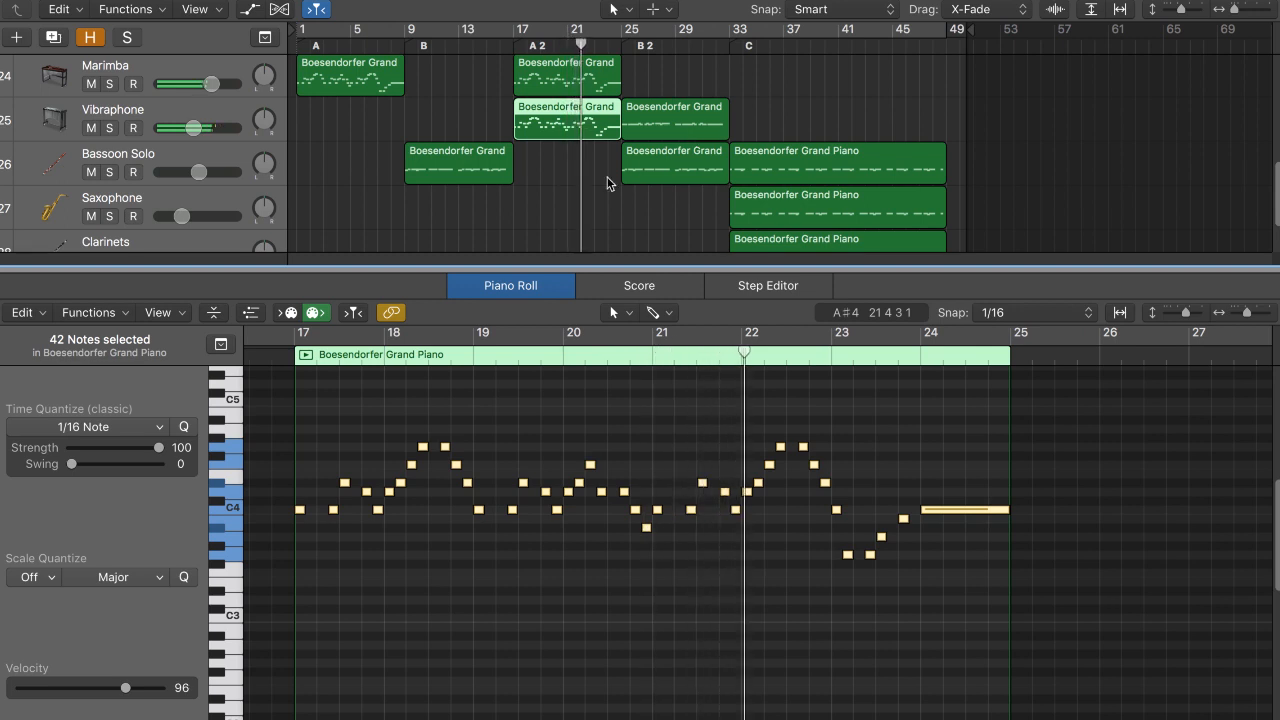
{"action": "scroll", "coordinate": [607, 183], "scroll_direction": "up", "scroll_amount": 3}
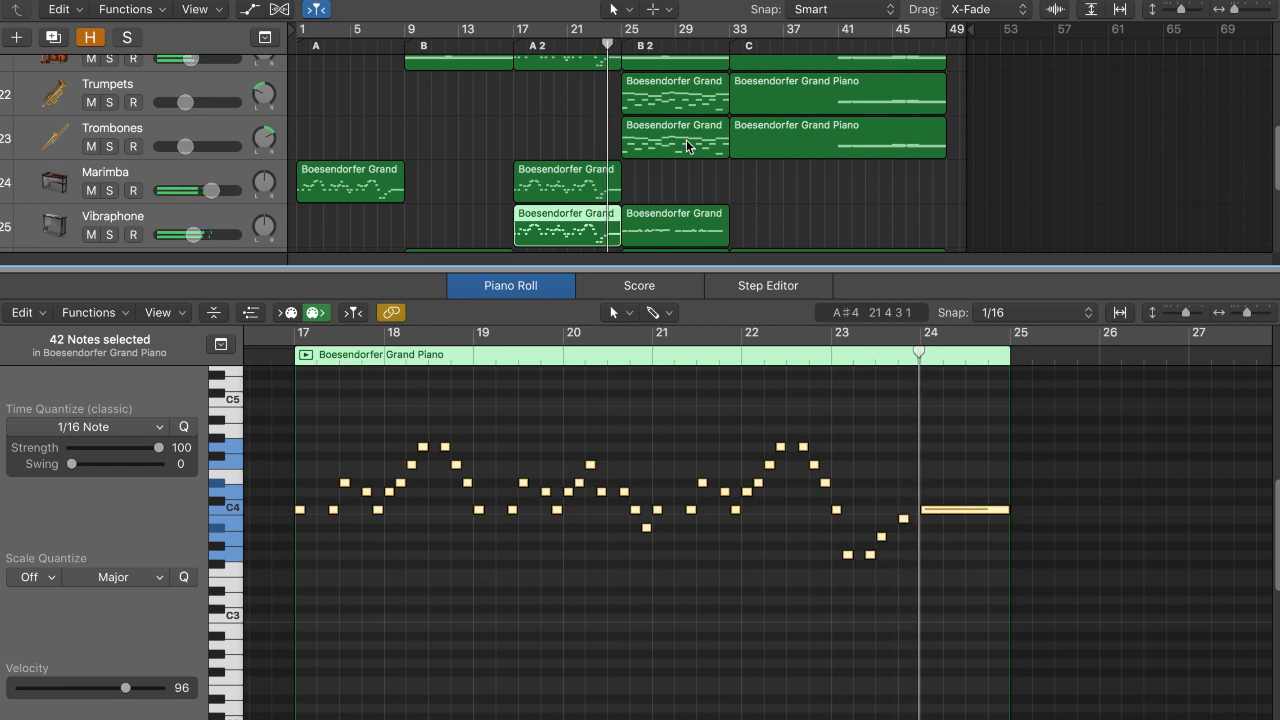
{"action": "left_click", "coordinate": [687, 146]}
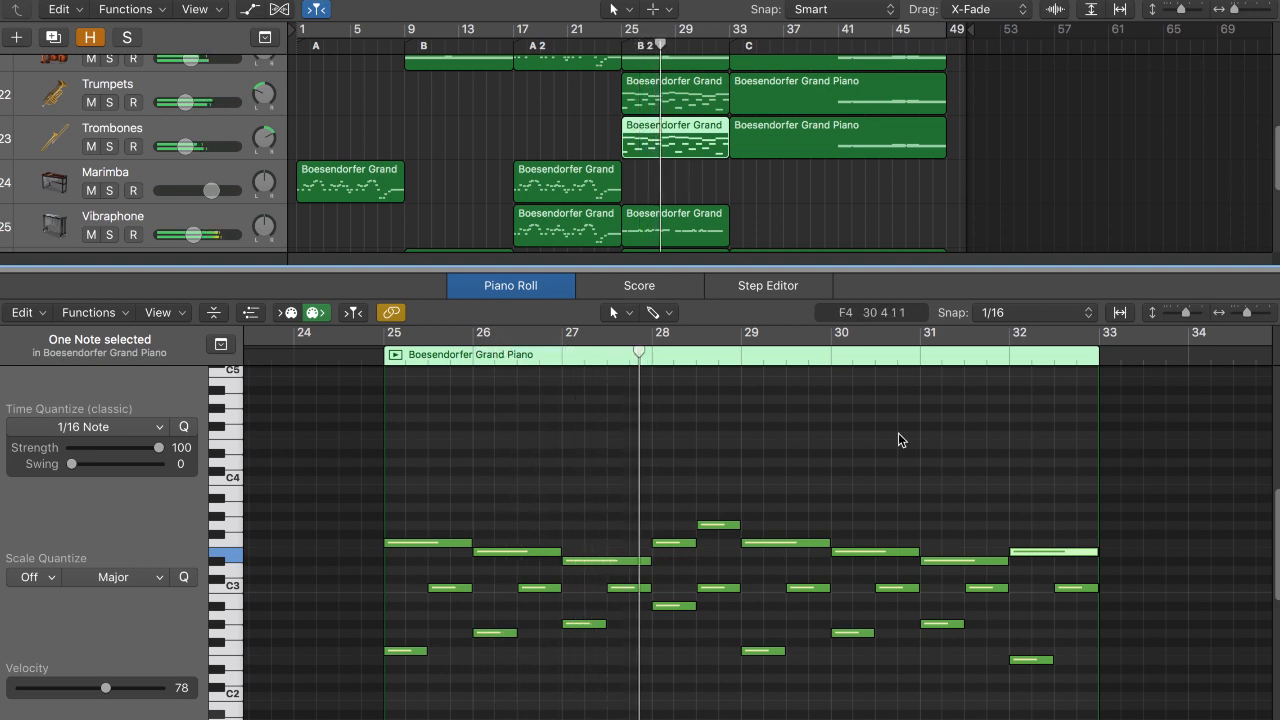
- Examine the notes of the E Piano and Drums regions in section B 2
{"action": "scroll", "coordinate": [789, 149], "scroll_direction": "up", "scroll_amount": 2}
{"action": "scroll", "coordinate": [688, 130], "scroll_direction": "up", "scroll_amount": 1}
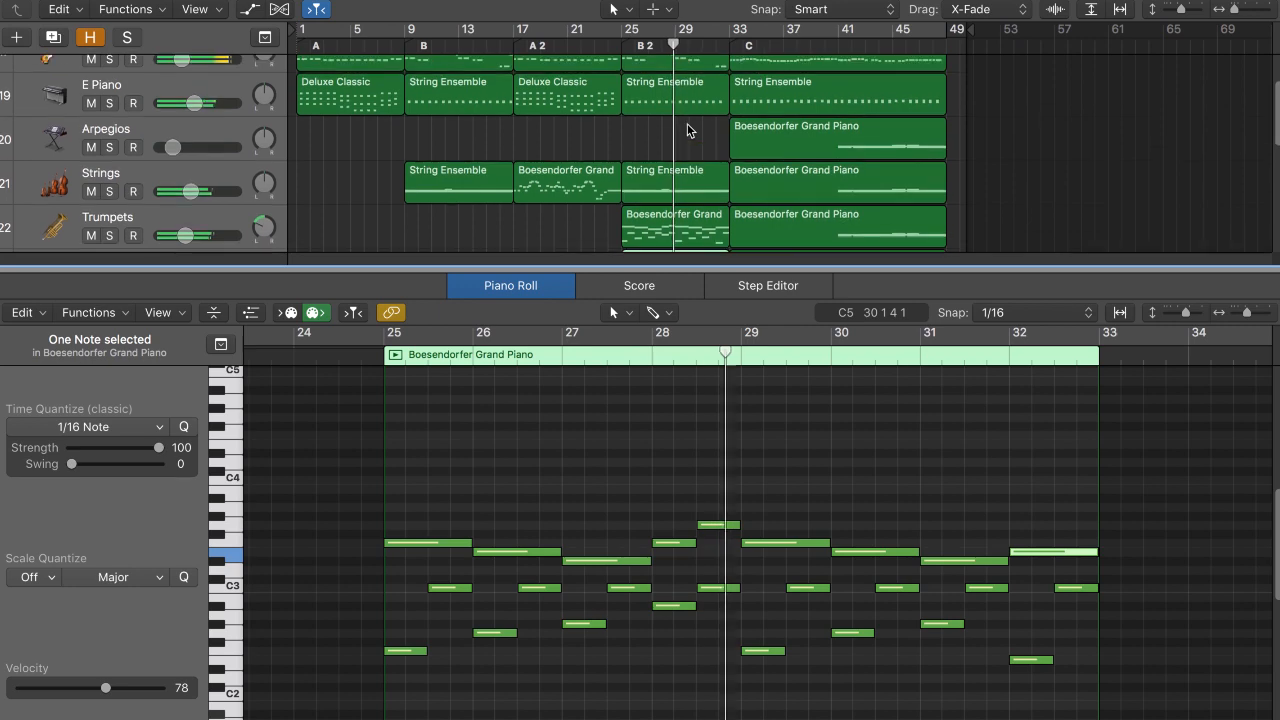
{"action": "left_click", "coordinate": [670, 95]}
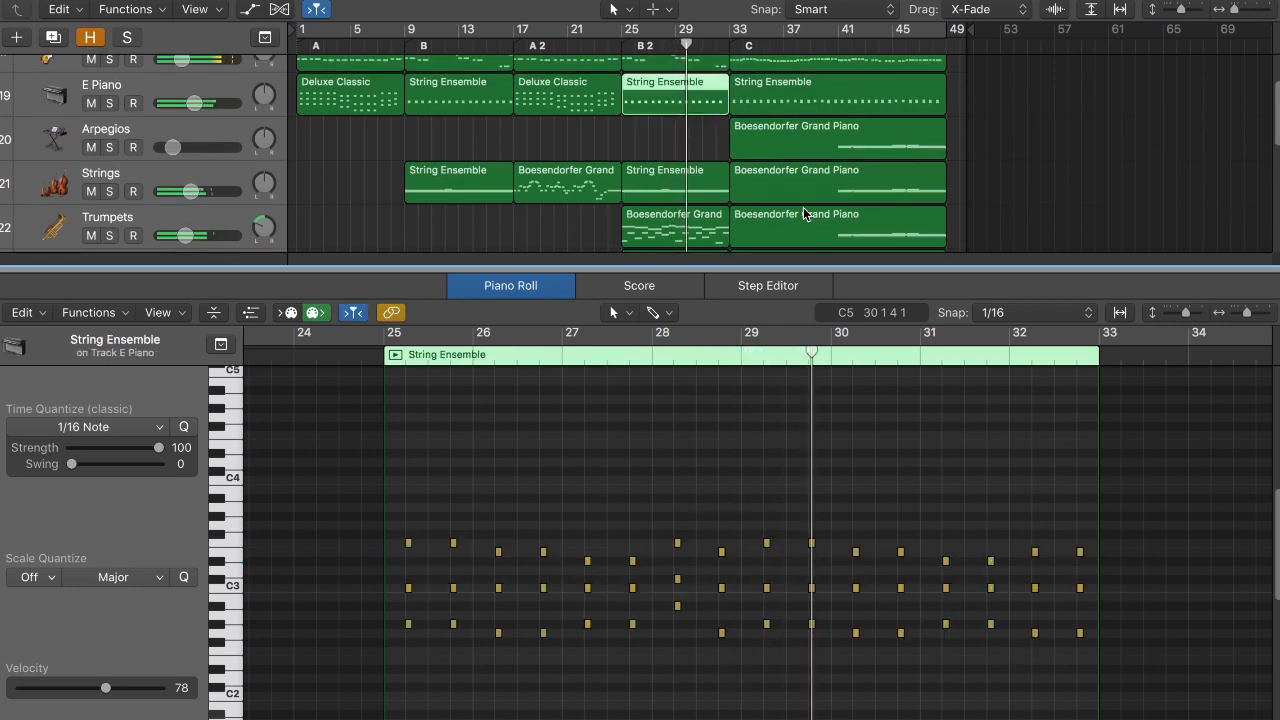
{"action": "scroll", "coordinate": [814, 172], "scroll_direction": "up", "scroll_amount": 1}
{"action": "scroll", "coordinate": [810, 173], "scroll_direction": "up", "scroll_amount": 2}
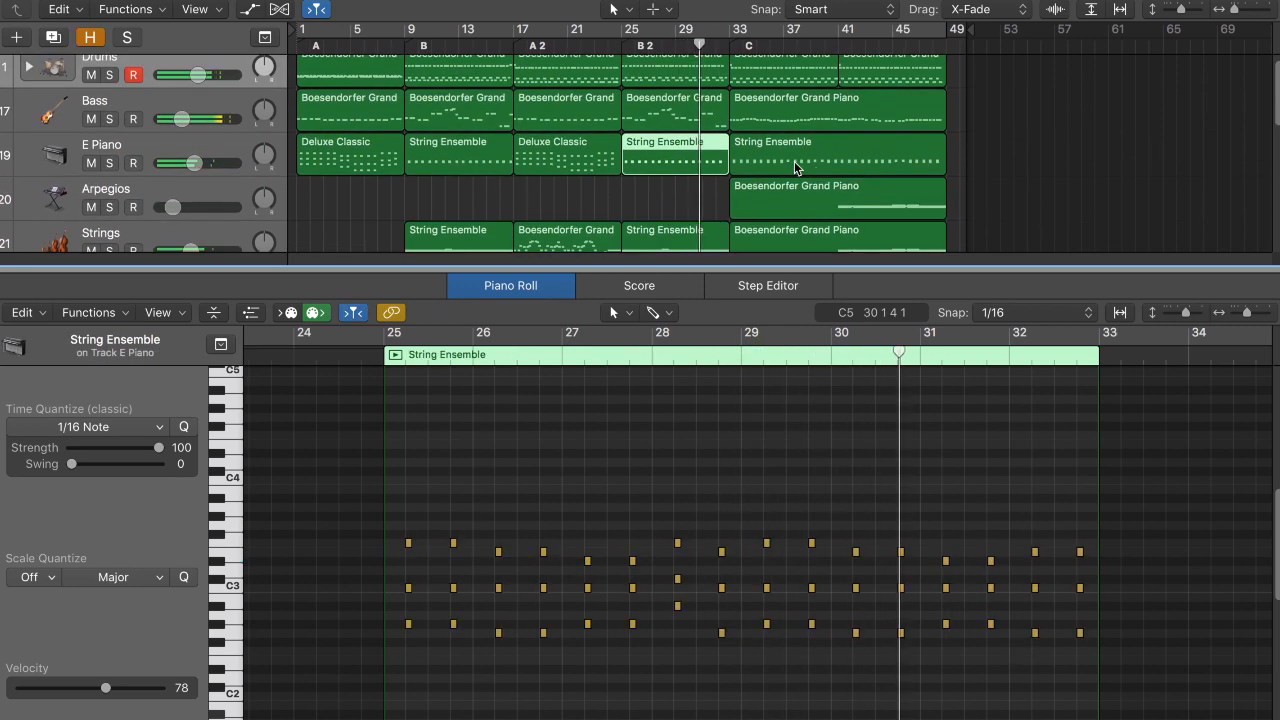
{"action": "scroll", "coordinate": [797, 171], "scroll_direction": "down", "scroll_amount": 1}
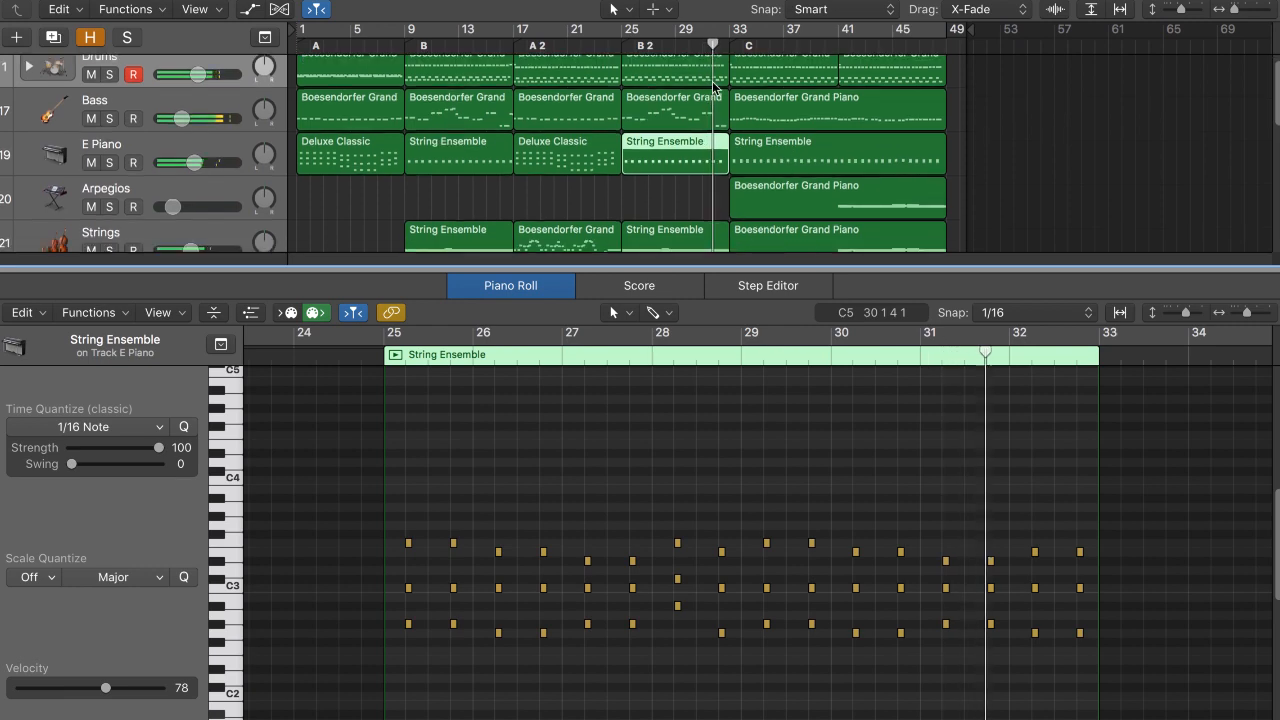
{"action": "left_click", "coordinate": [672, 72]}
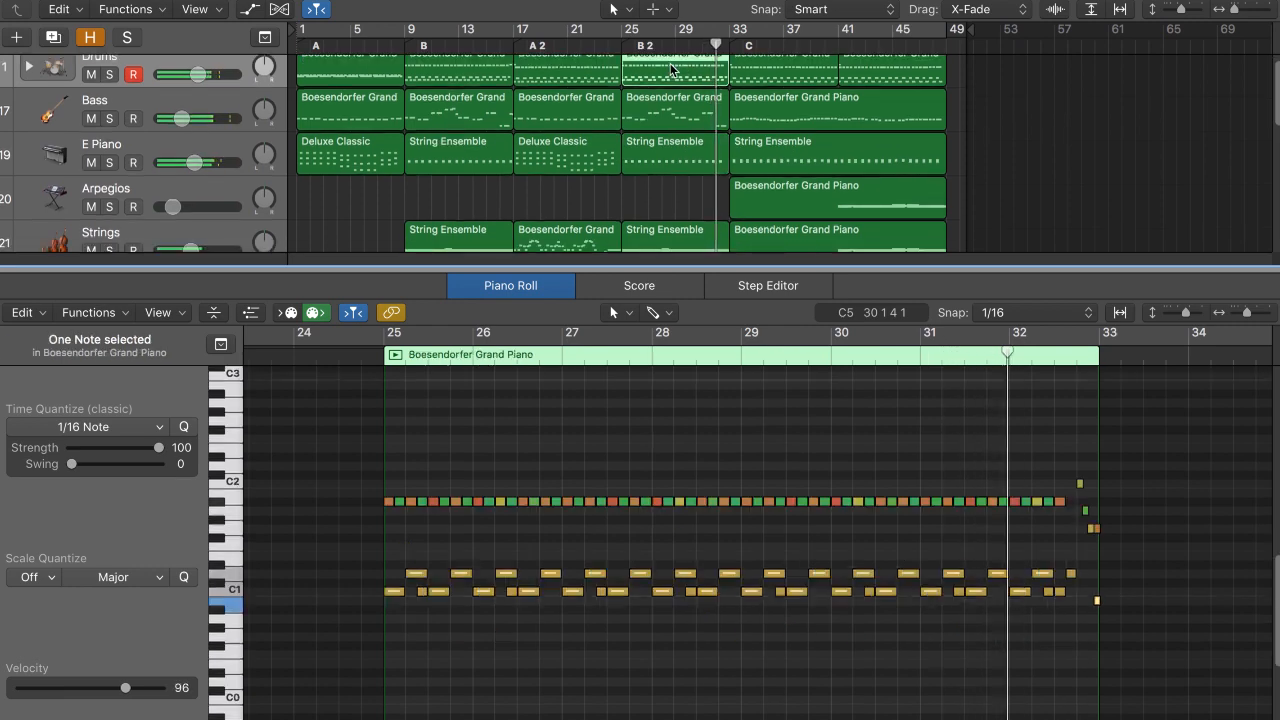
- Examine the notes of the Bass and Bassoon Solo regions in section C
{"action": "left_click", "coordinate": [776, 109]}
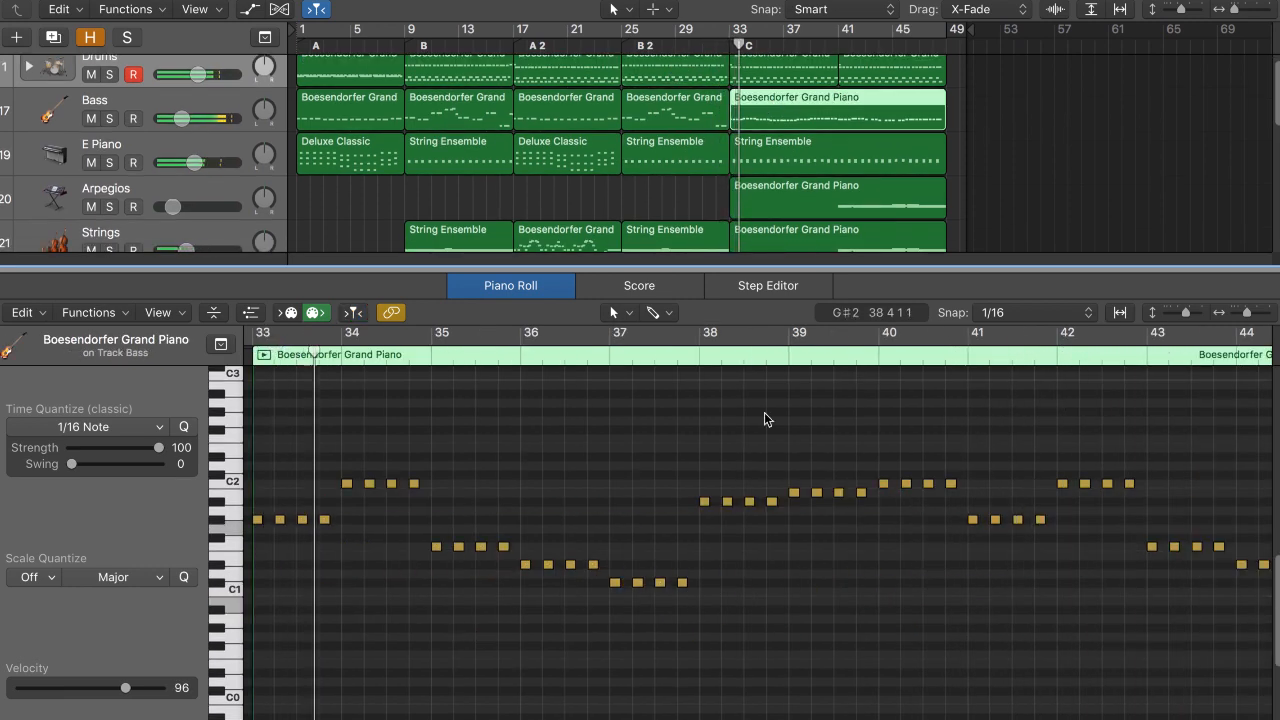
{"action": "scroll", "coordinate": [918, 202], "scroll_direction": "down", "scroll_amount": 2}
{"action": "scroll", "coordinate": [919, 206], "scroll_direction": "down", "scroll_amount": 6}
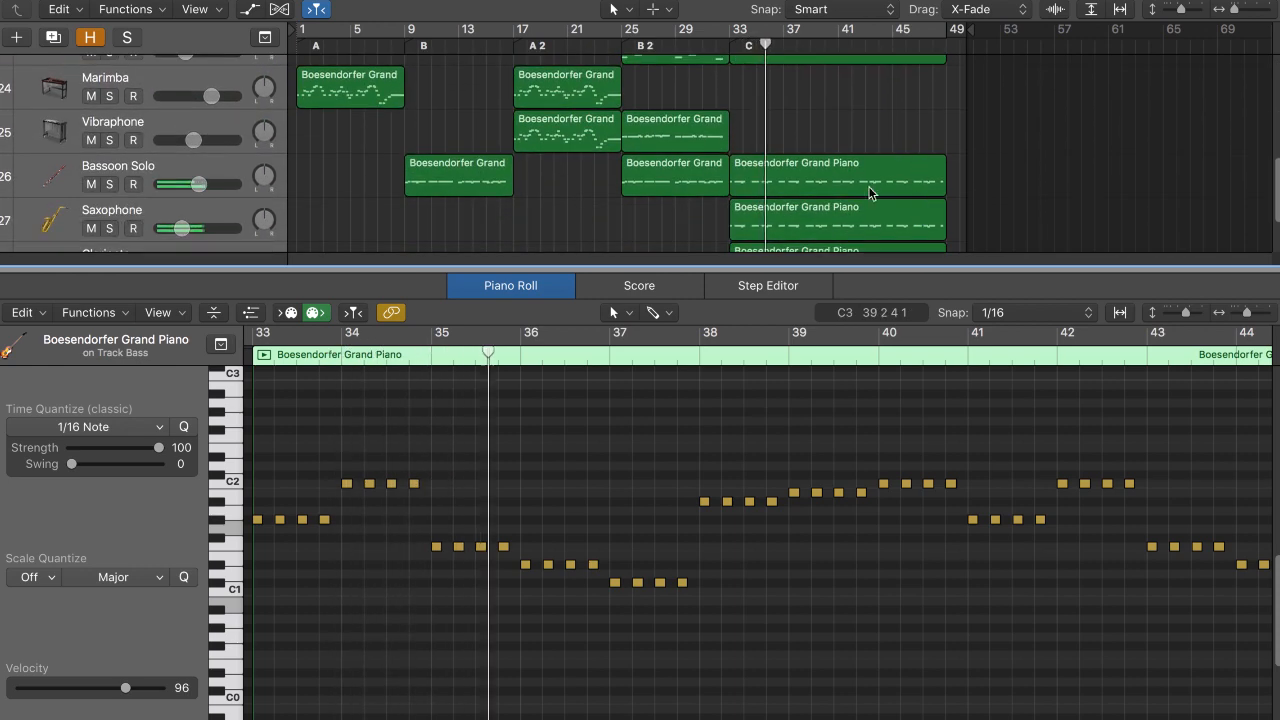
{"action": "left_click", "coordinate": [915, 176]}
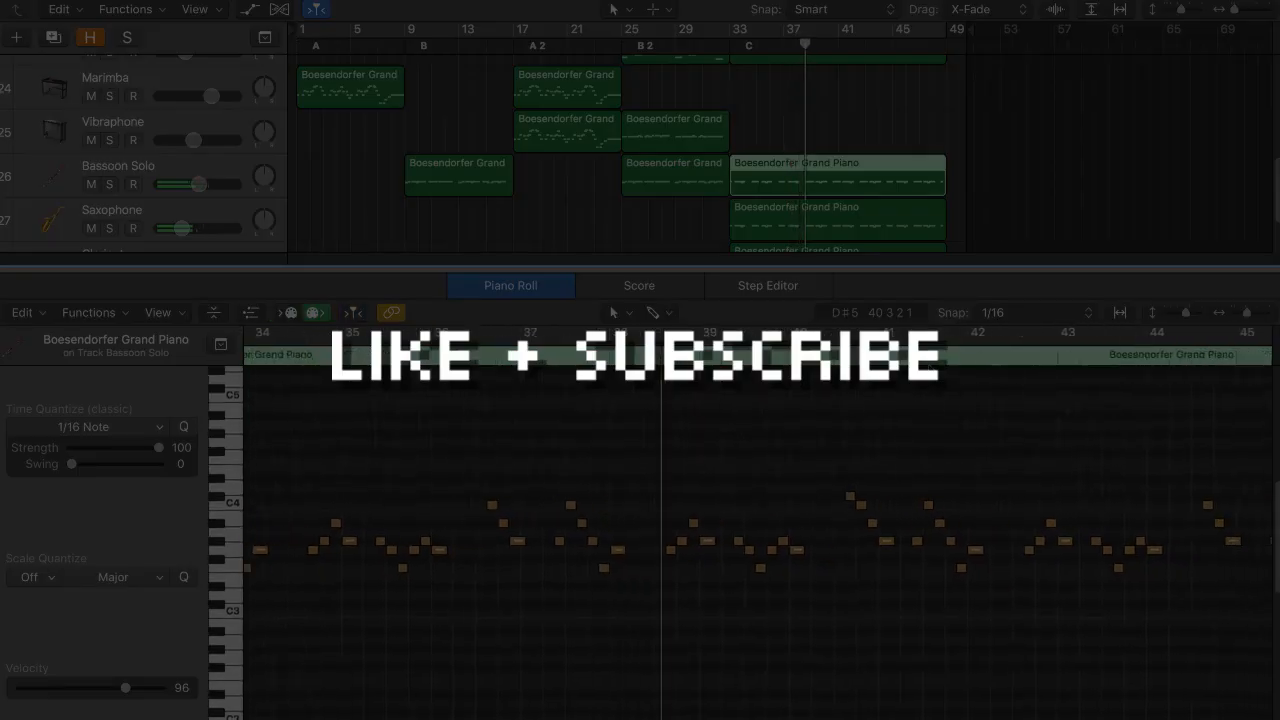
- Enlarge the tracks area slightly, select all regions, and fit the whole arrangement's notes in the Piano Roll
{"action": "left_click_drag", "start_coordinate": [770, 265], "coordinate": [770, 289]}
{"action": "scroll", "coordinate": [740, 175], "scroll_direction": "up", "scroll_amount": 2}
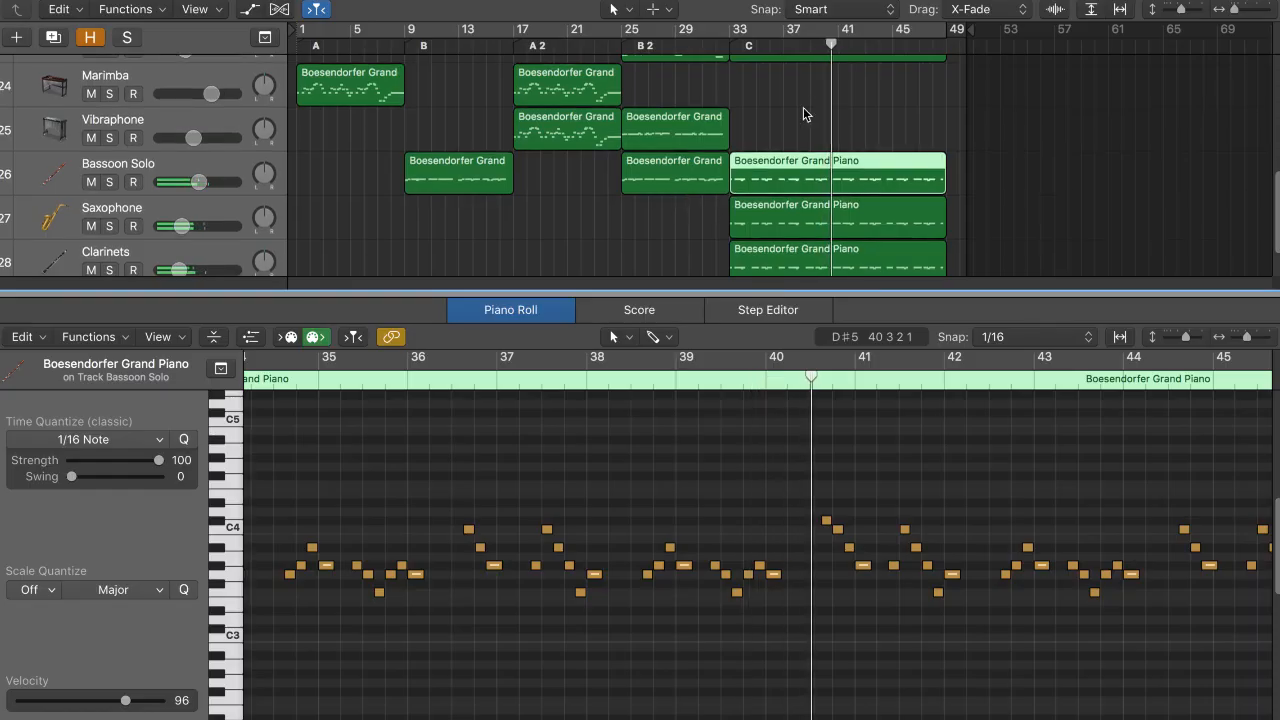
{"action": "key", "text": "super+a"}
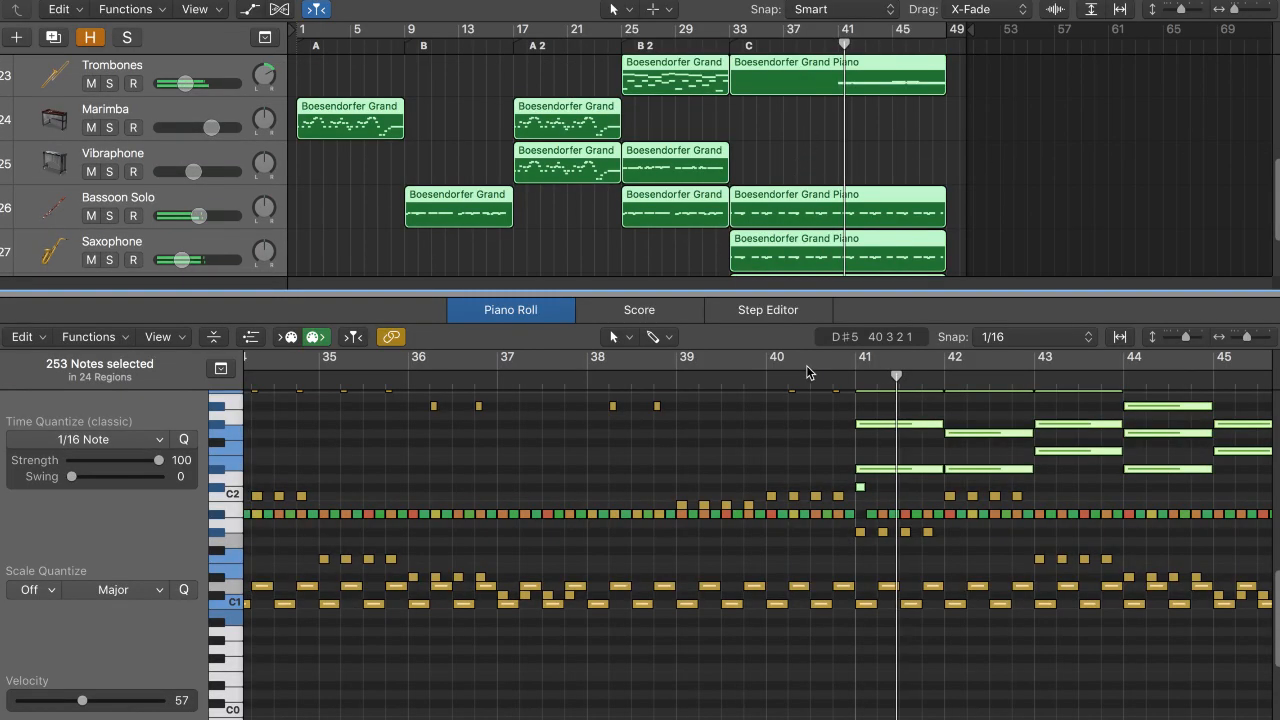
{"action": "key", "text": "z"}
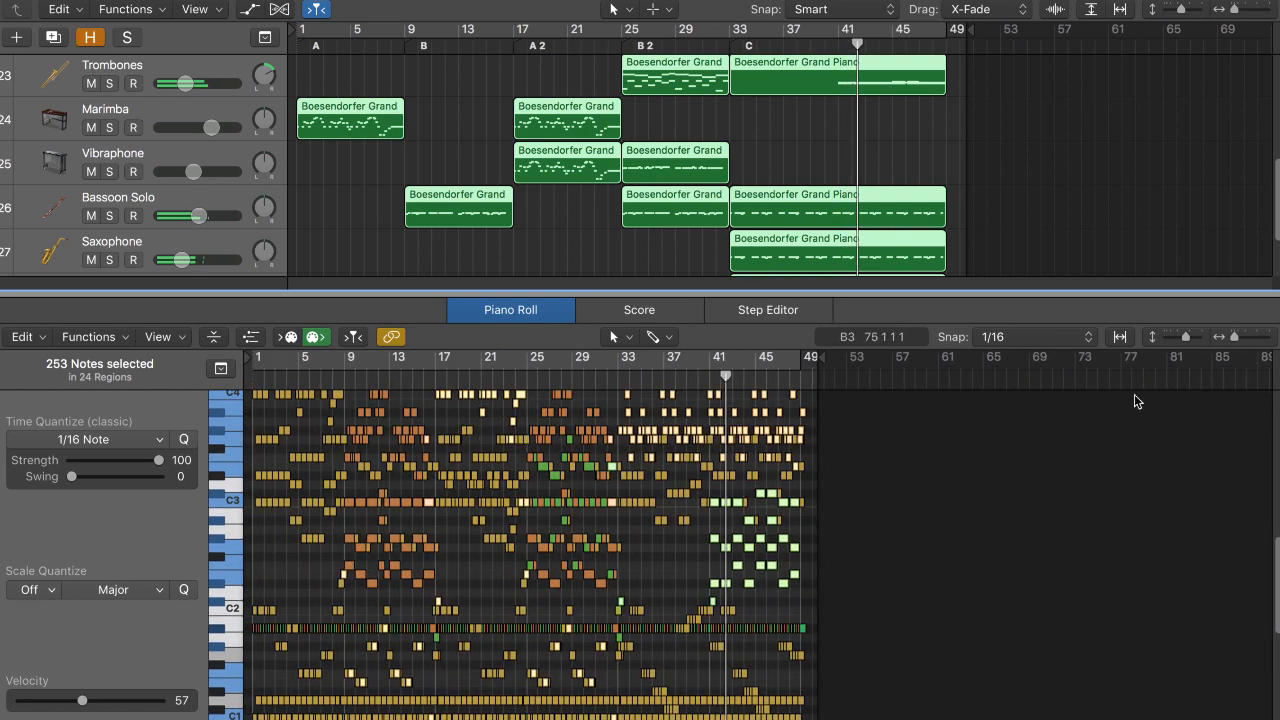
{"action": "left_click_drag", "start_coordinate": [1188, 336], "coordinate": [1177, 336]}
{"action": "scroll", "coordinate": [997, 500], "scroll_direction": "up", "scroll_amount": 1}
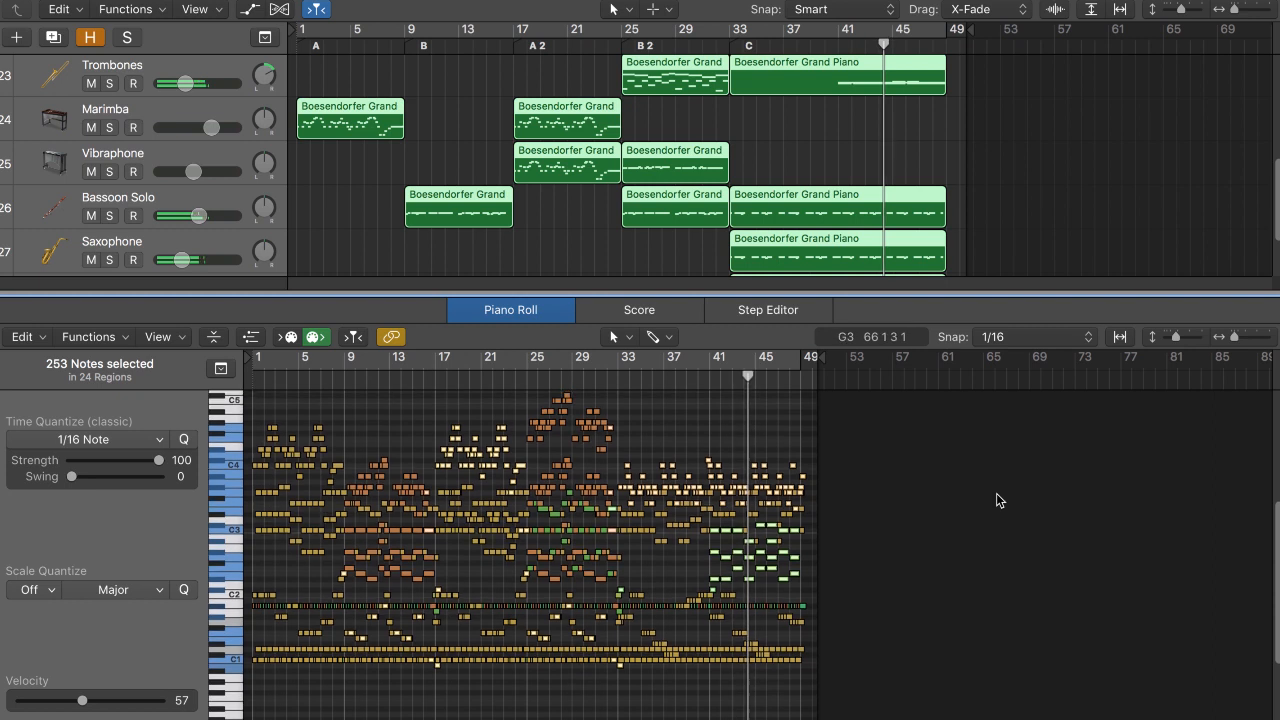